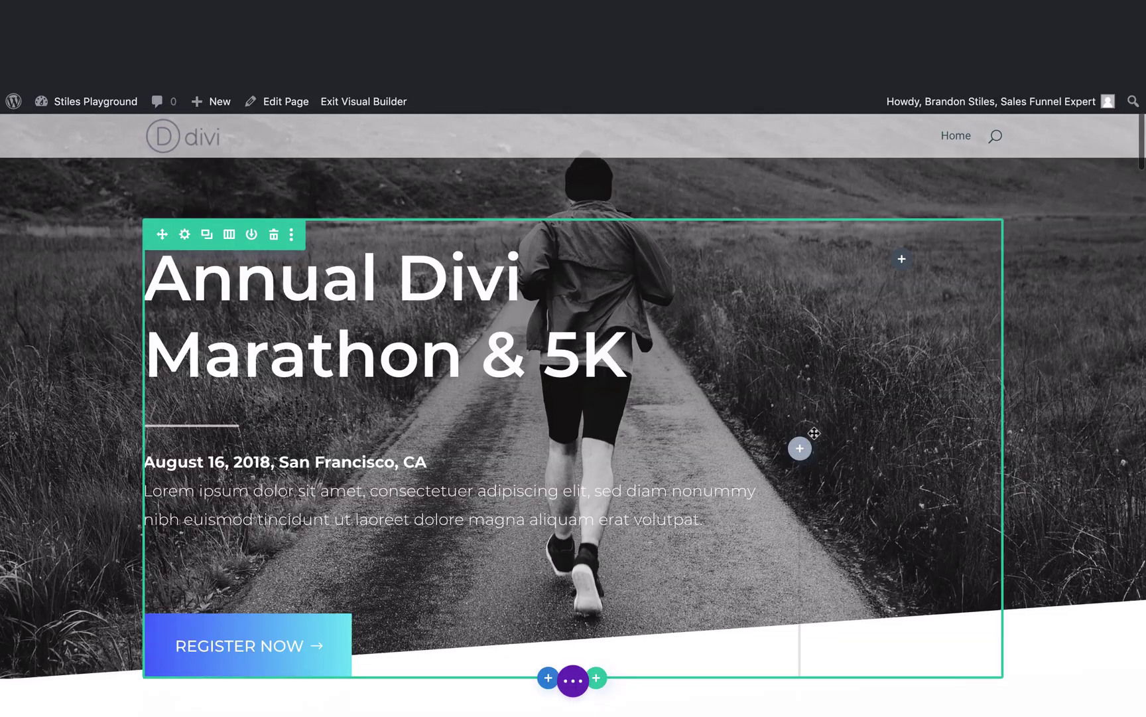
scroll(1061, 493, "down", 6)
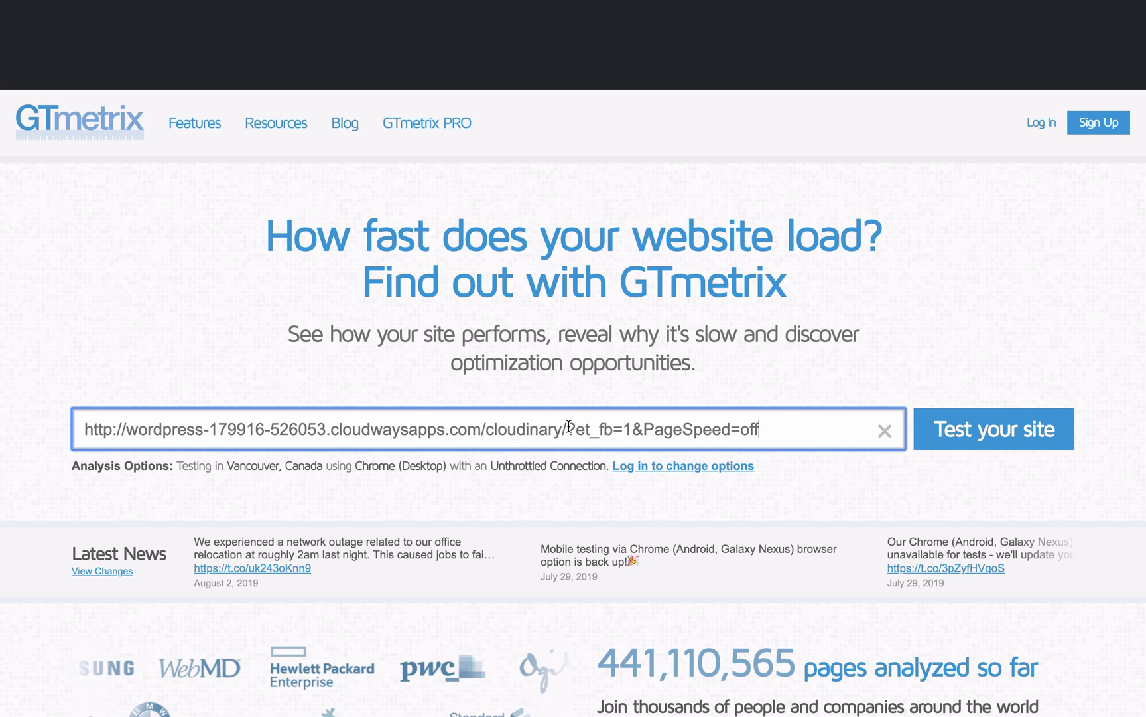
- Strip the query string from the site URL and run the GTmetrix test on it
left_click_drag(567, 429, 763, 429)
key("BackSpace")
key("BackSpace")
key("Return")
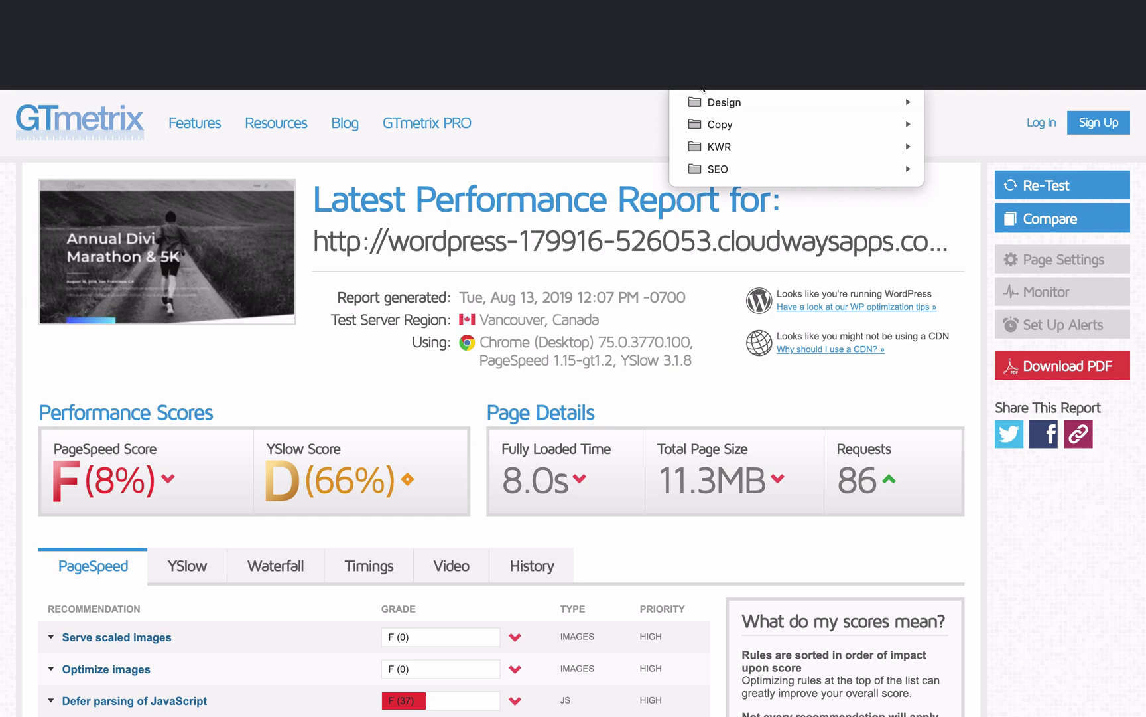
left_click(328, 372)
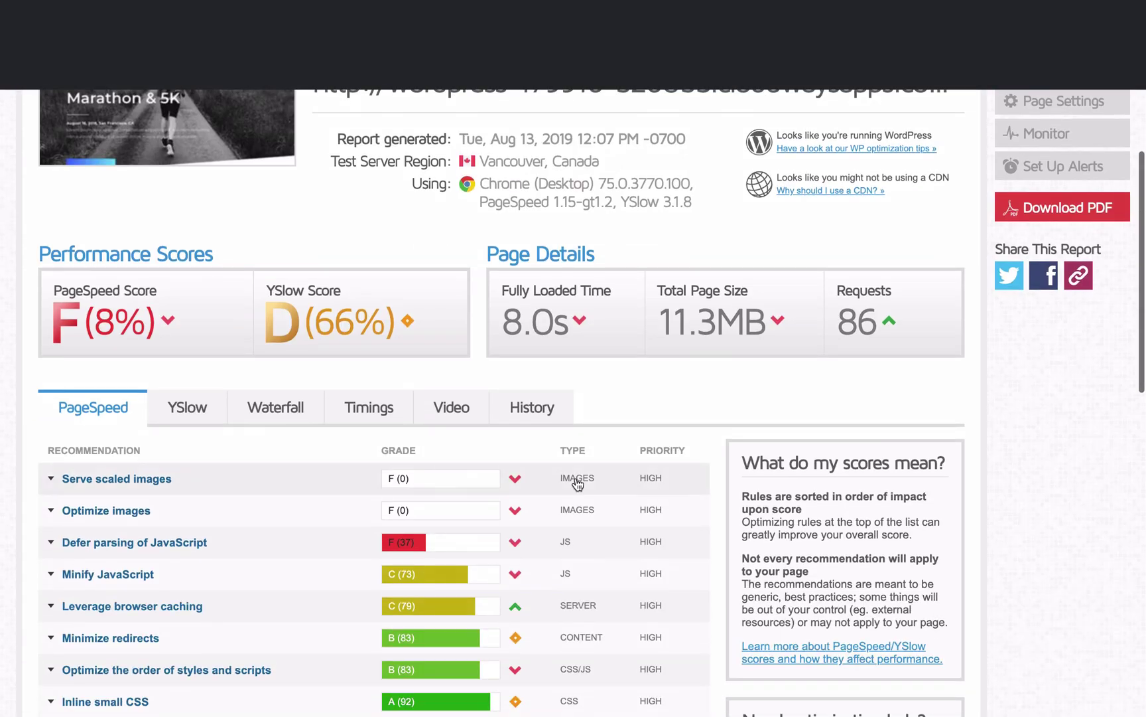
- Expand the Serve scaled images recommendation in the PageSpeed results
left_click(51, 481)
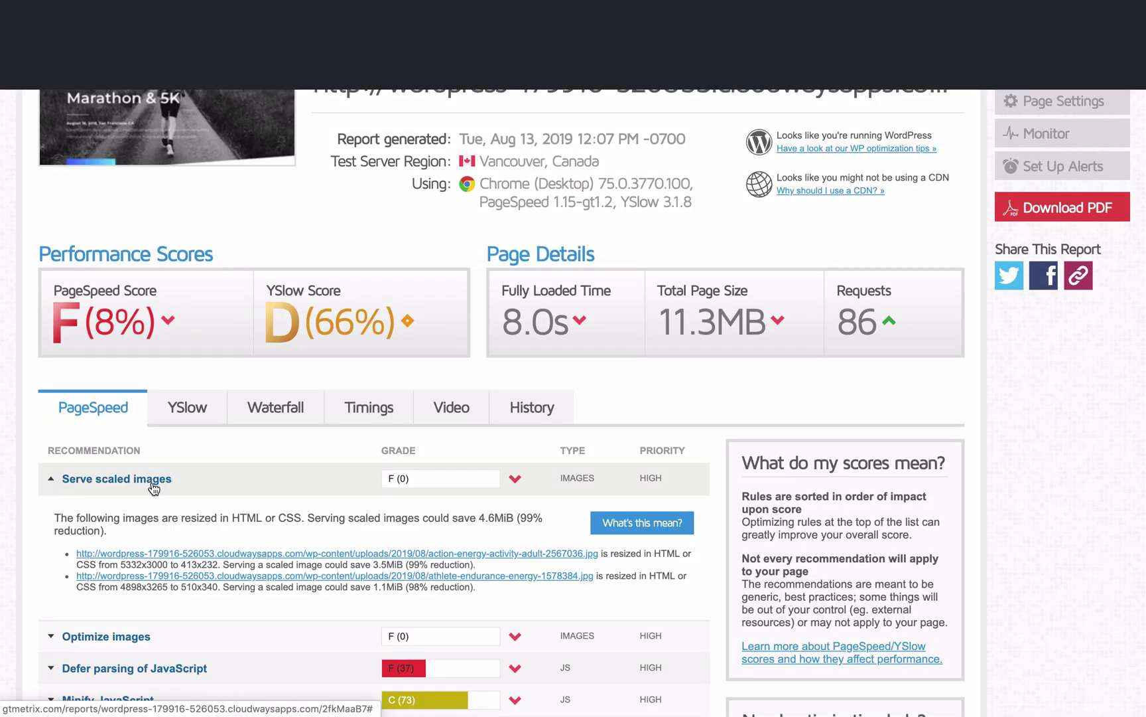
scroll(154, 488, "down", 3)
scroll(154, 489, "up", 6)
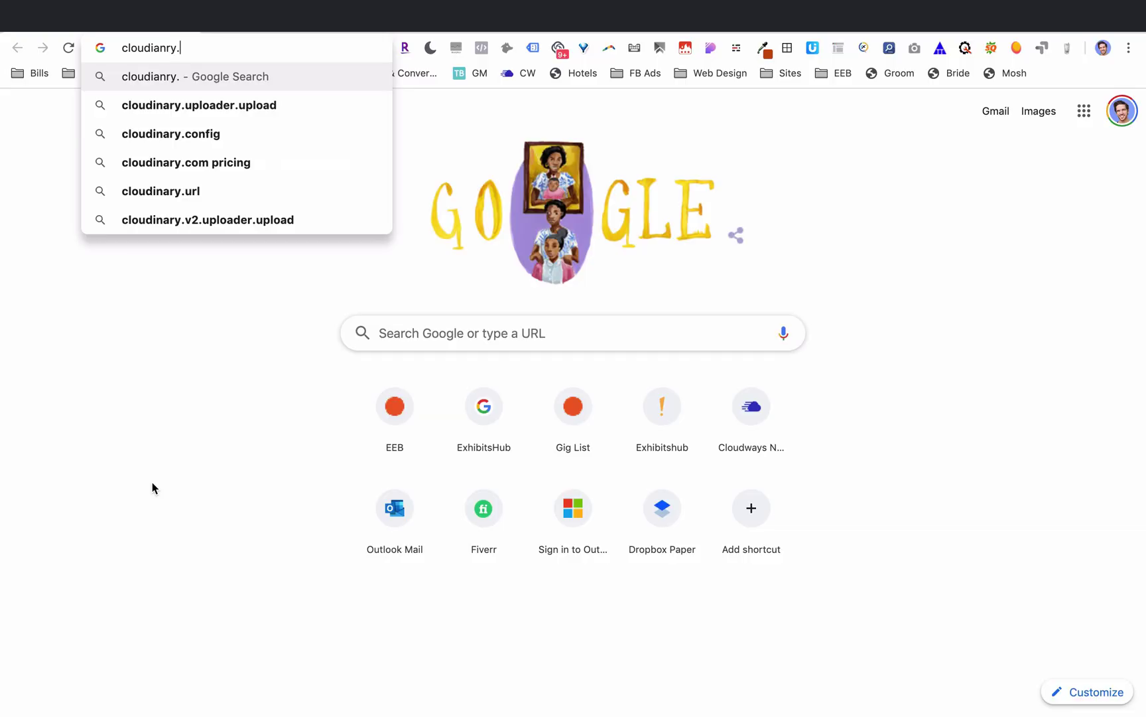
- Enter cloudinary.com in the address bar and load it
type("com")
key("super+a")
type("cloudi")
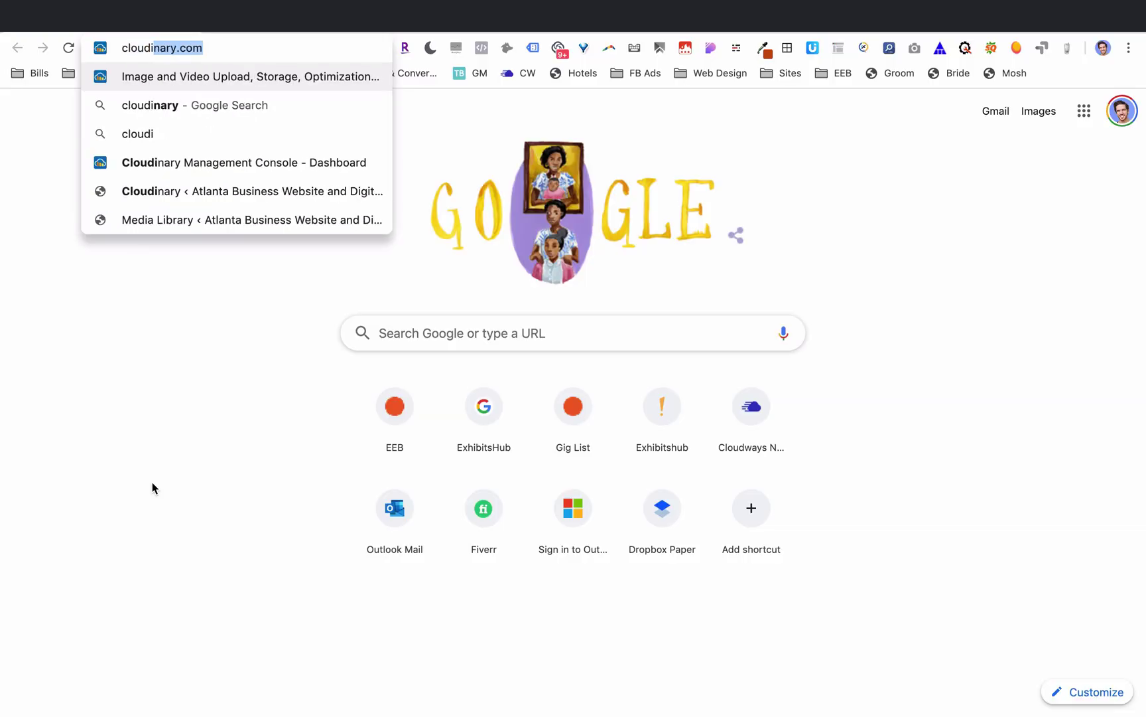
key("Return")
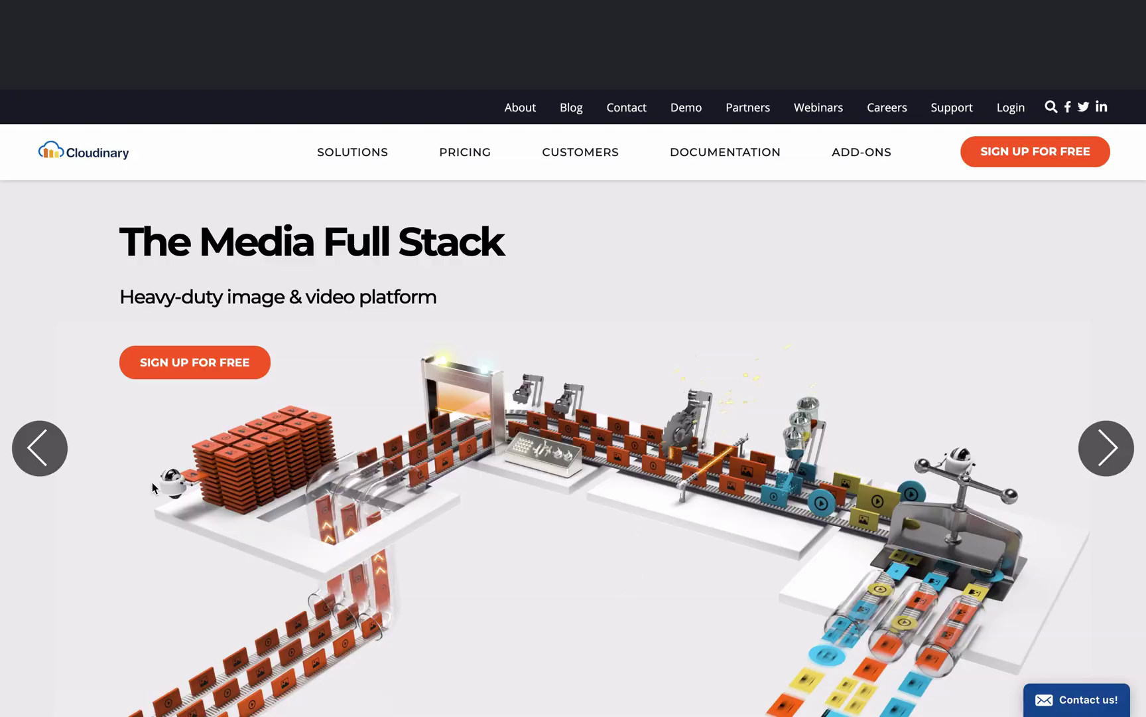
- Complete the free Cloudinary sign-up form with Other as primary interest and create the account
left_click(160, 376)
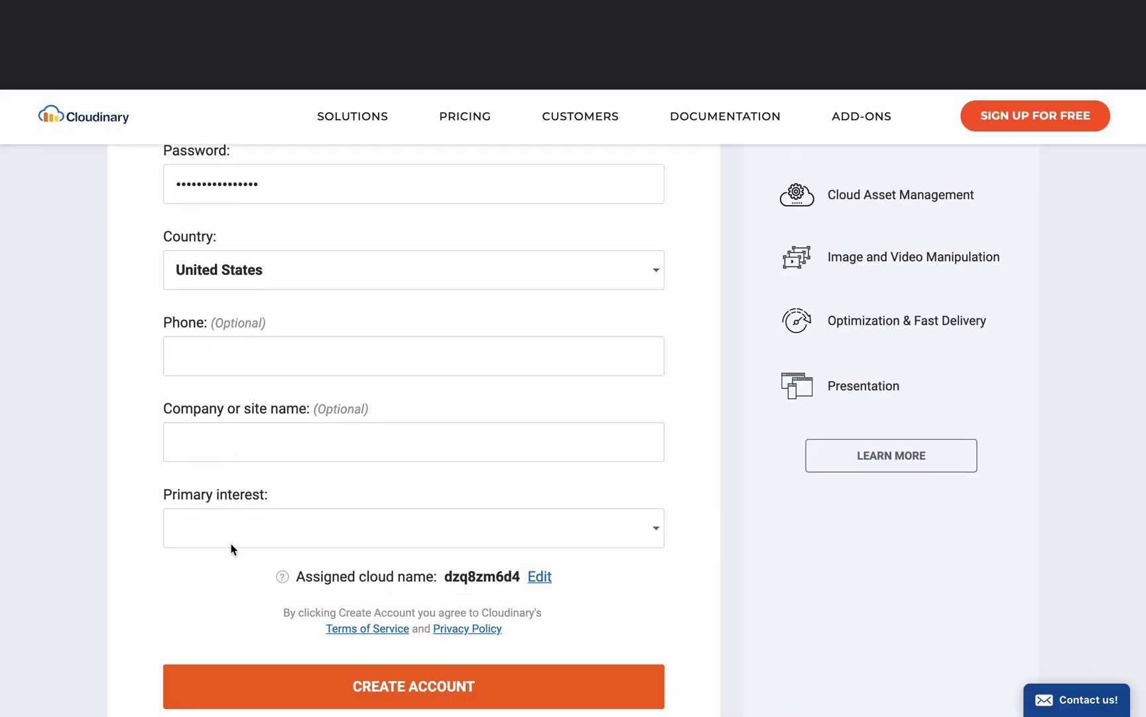
left_click(232, 538)
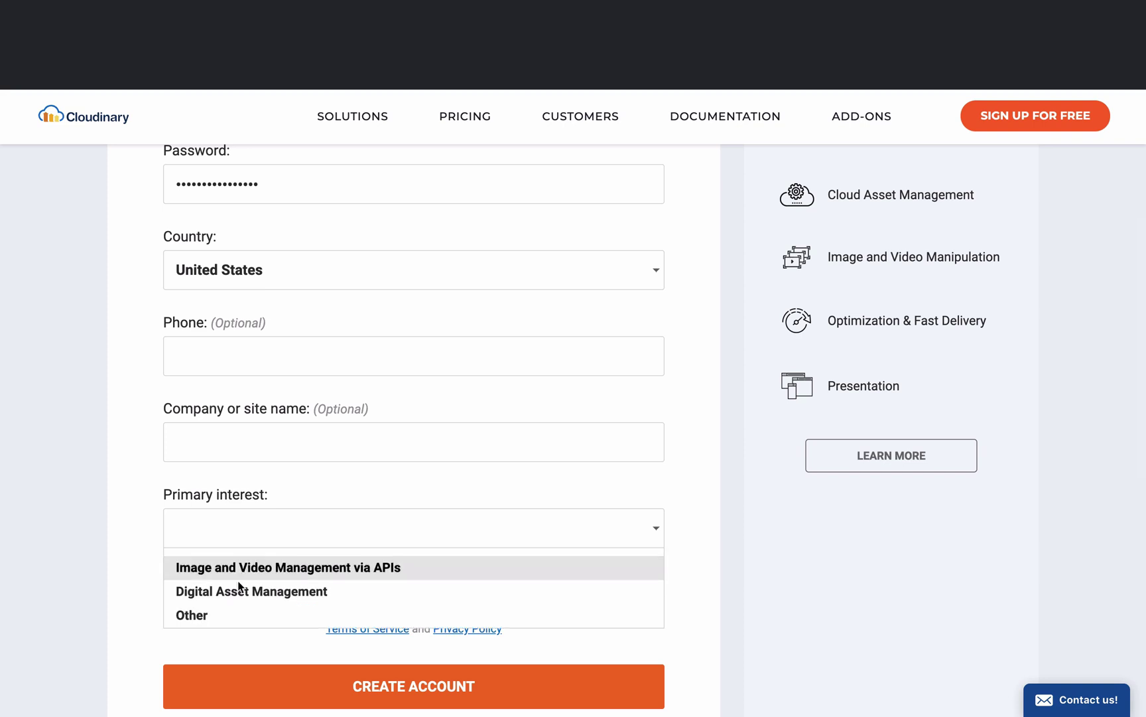
left_click(230, 613)
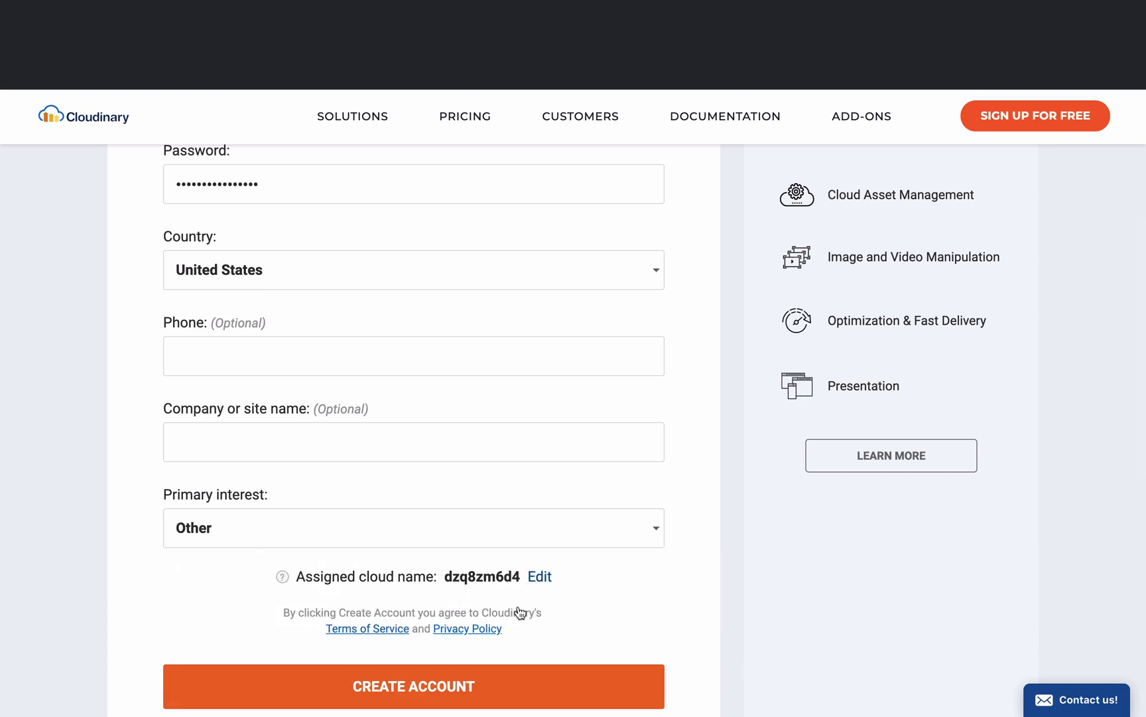
left_click(386, 694)
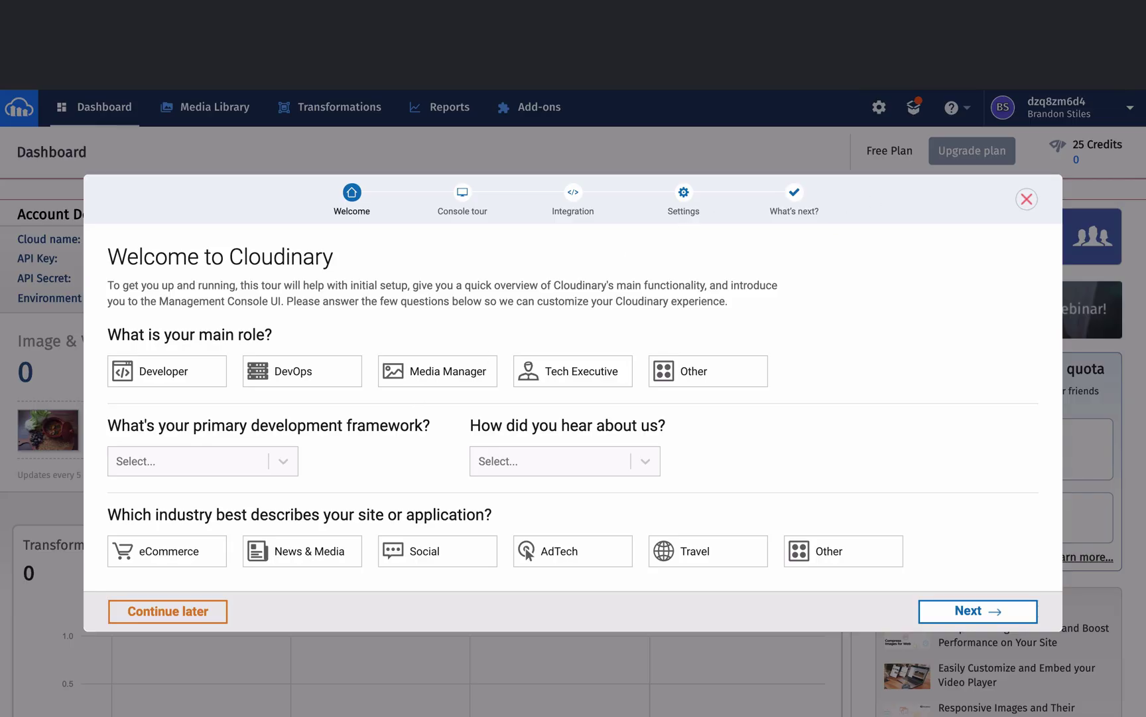
- Close the Welcome to Cloudinary tour and reveal the API Secret on the dashboard
left_click(1027, 199)
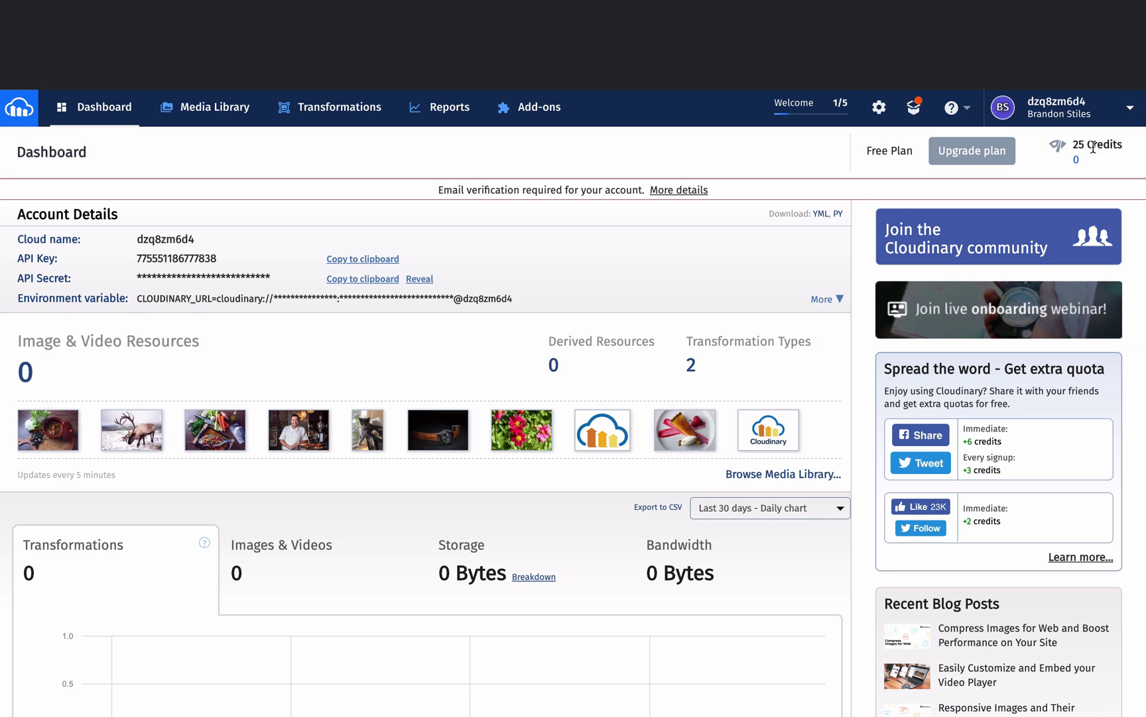
mouse_move(1076, 158)
left_click(420, 278)
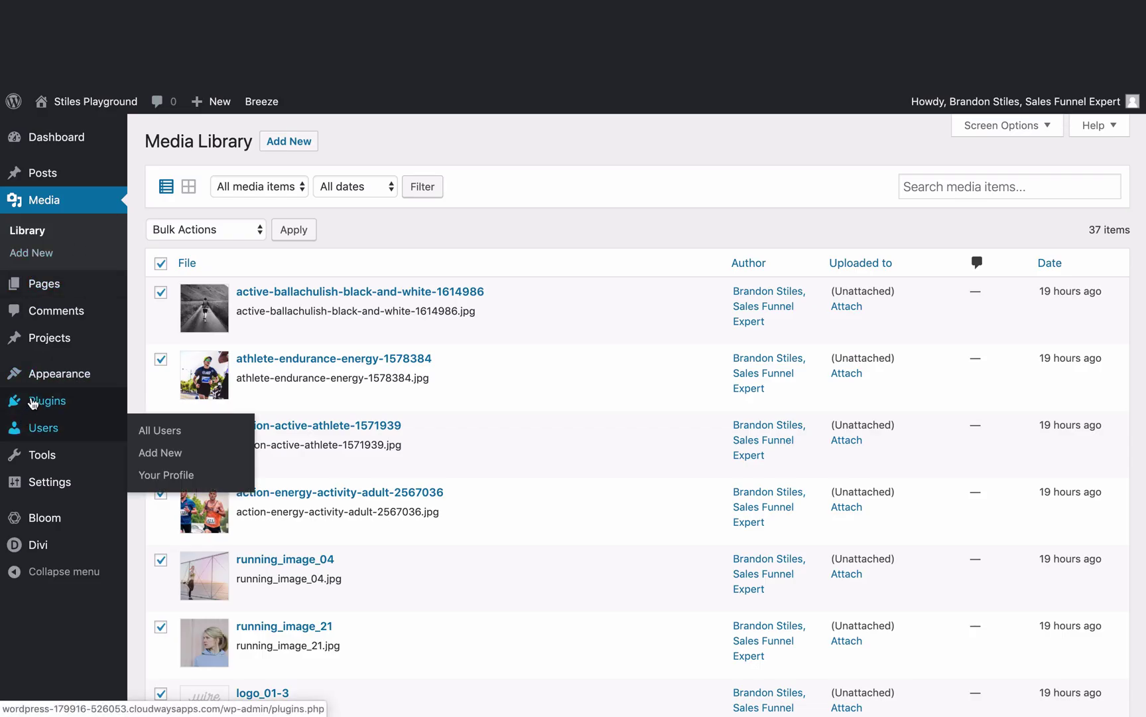
- Go to Plugins > Add New and focus the Search plugins field
mouse_move(92, 401)
left_click(144, 424)
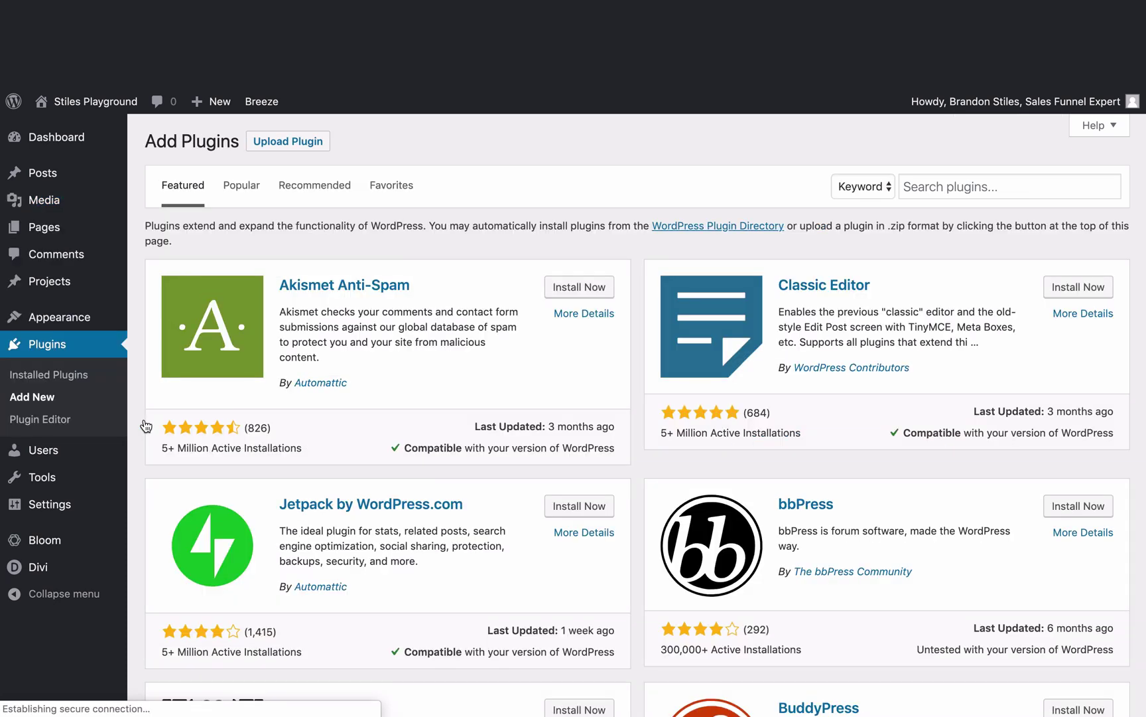
left_click(941, 190)
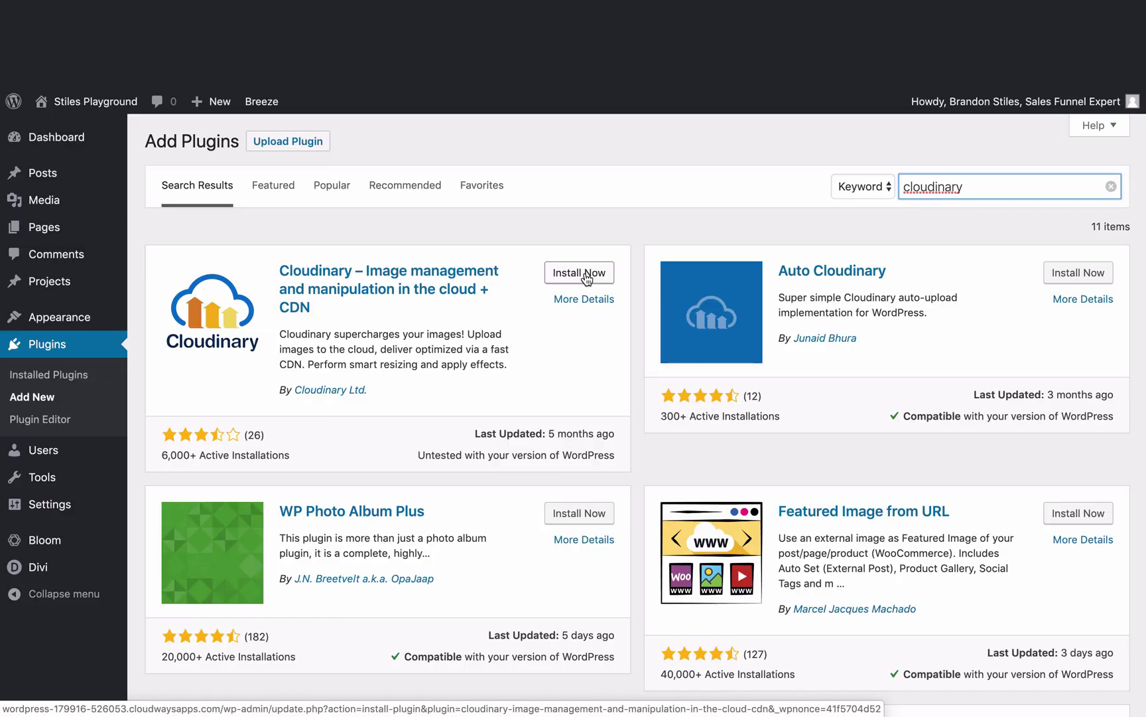
- Install the Cloudinary plugin from its search result card
left_click(587, 273)
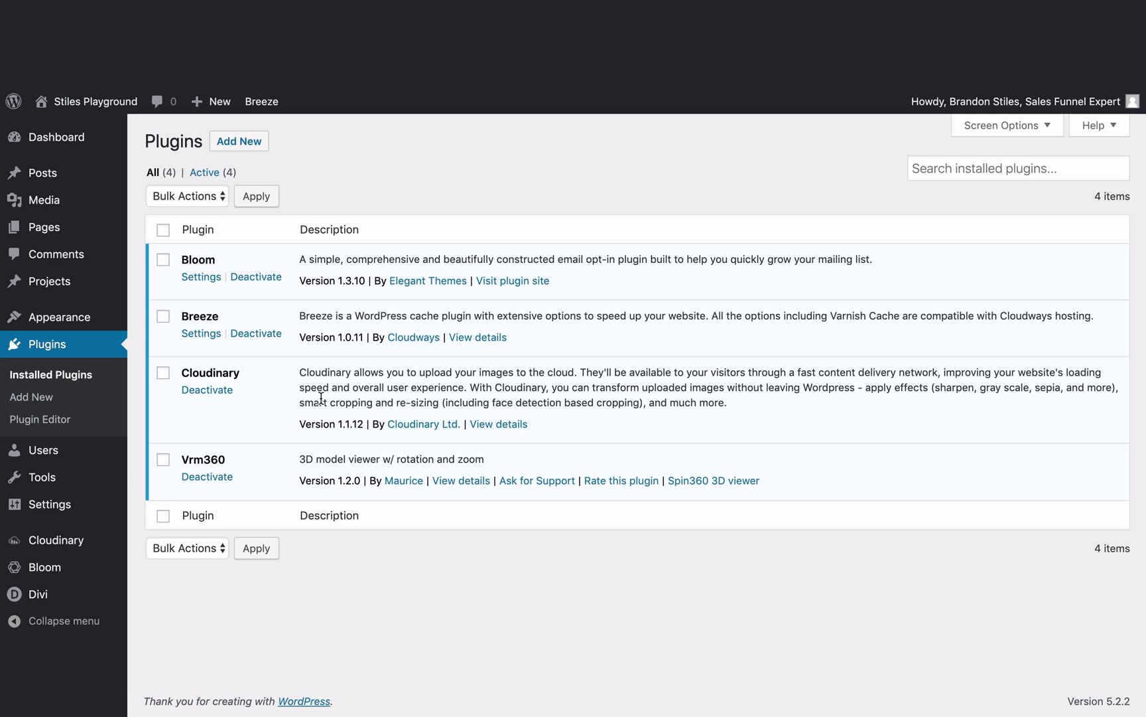
- Paste the Cloudinary environment URL into CLOUDINARY_URL under Cloudinary > Settings and save
mouse_move(82, 543)
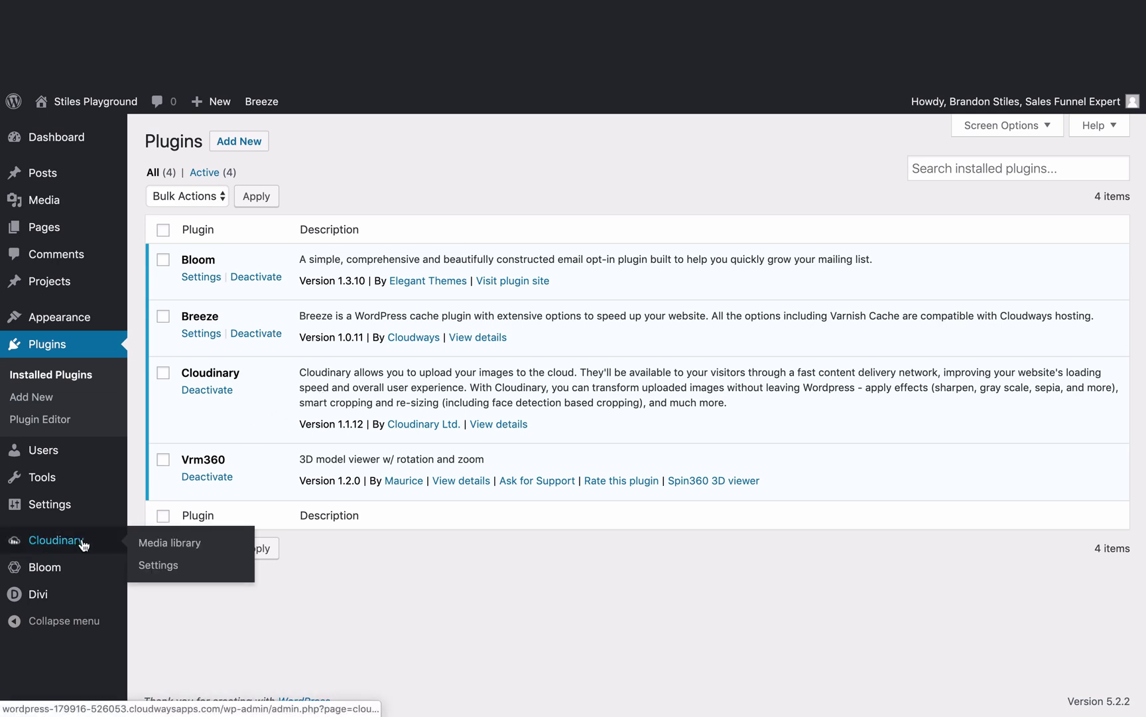
left_click(156, 564)
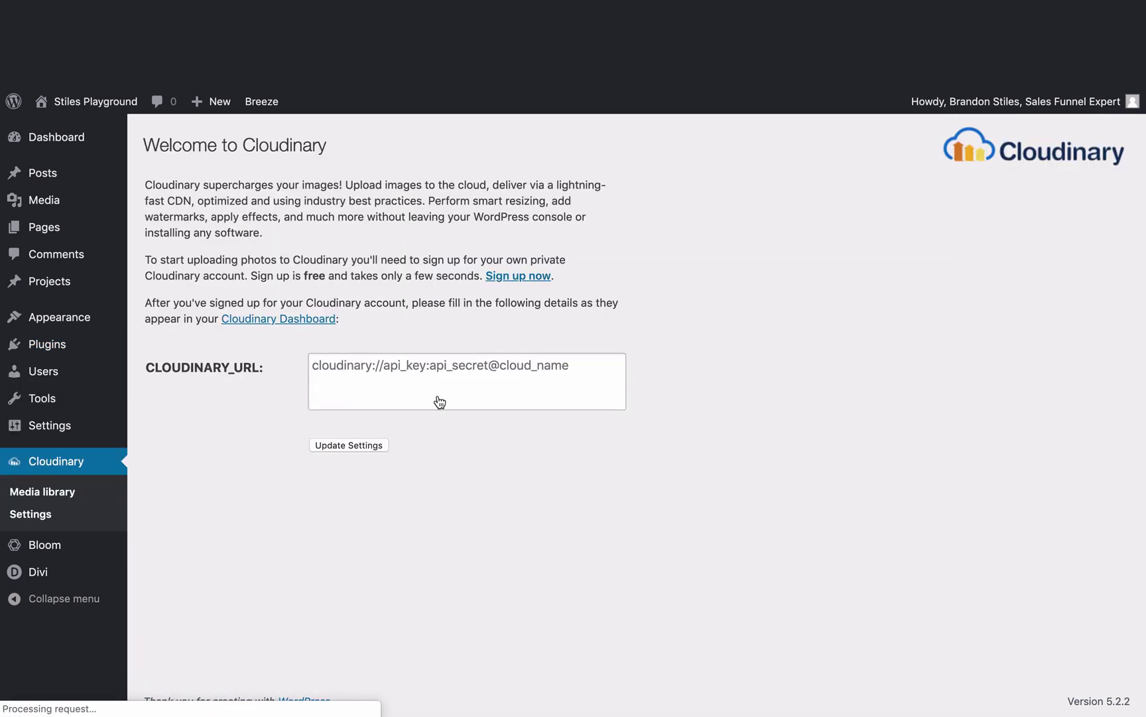
left_click(443, 364)
key("super+v")
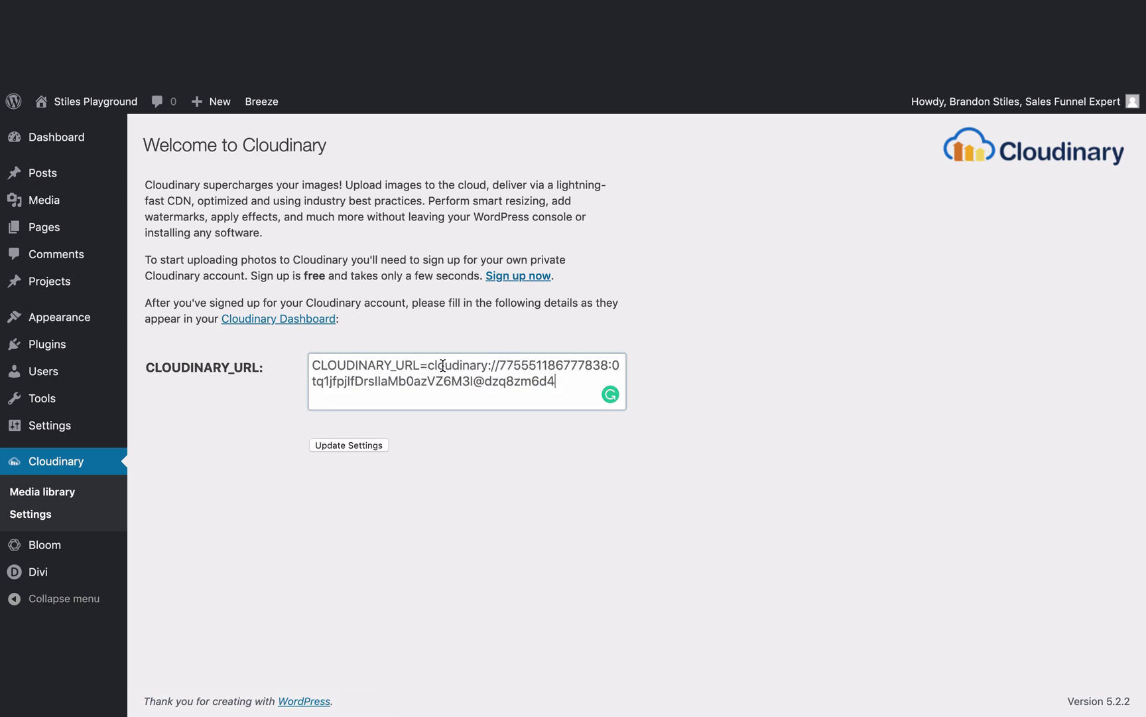
left_click(373, 448)
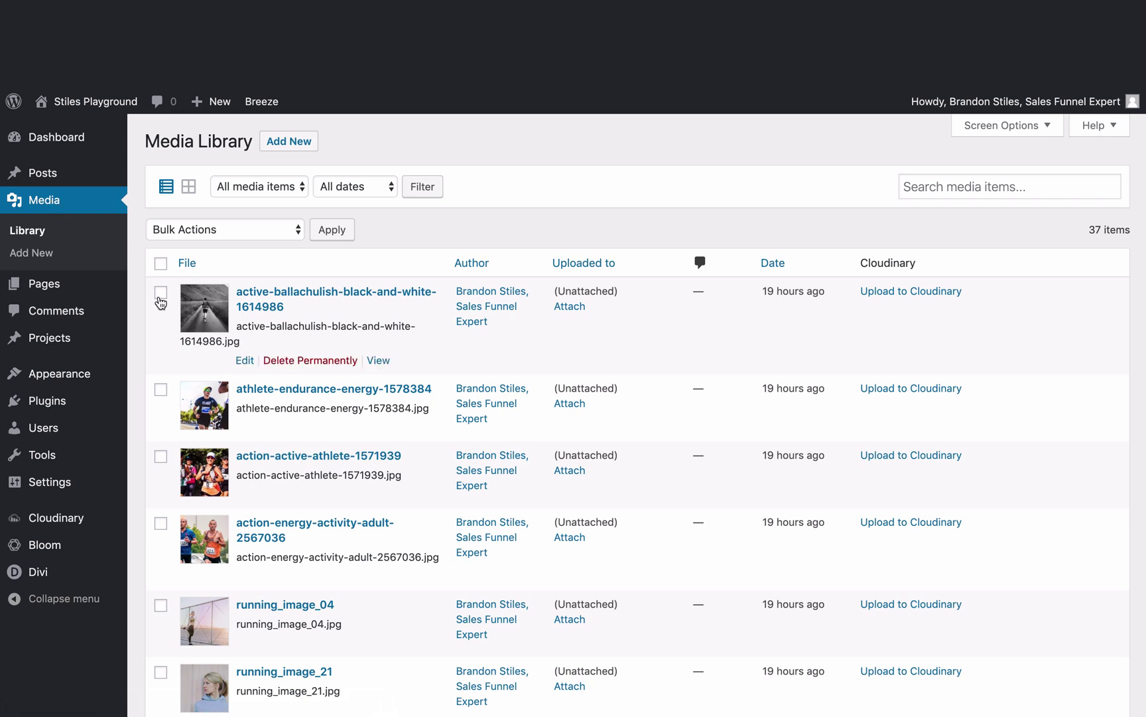
- Select all media items and show 100 items per page
left_click(161, 263)
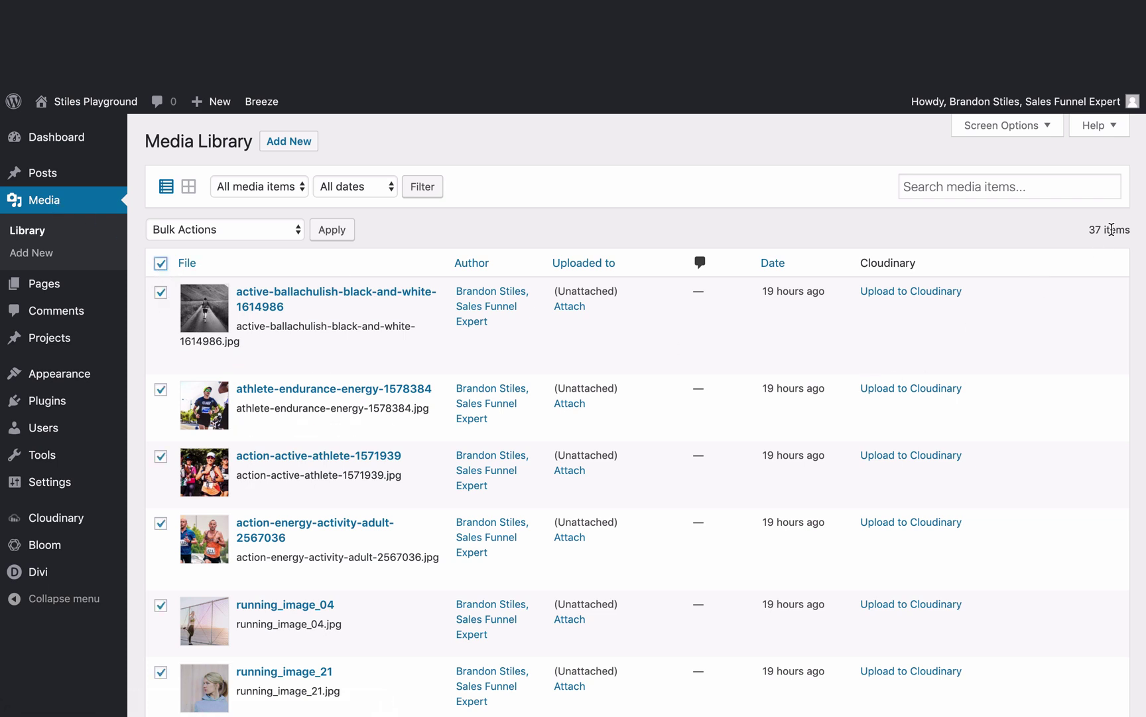
left_click(1046, 128)
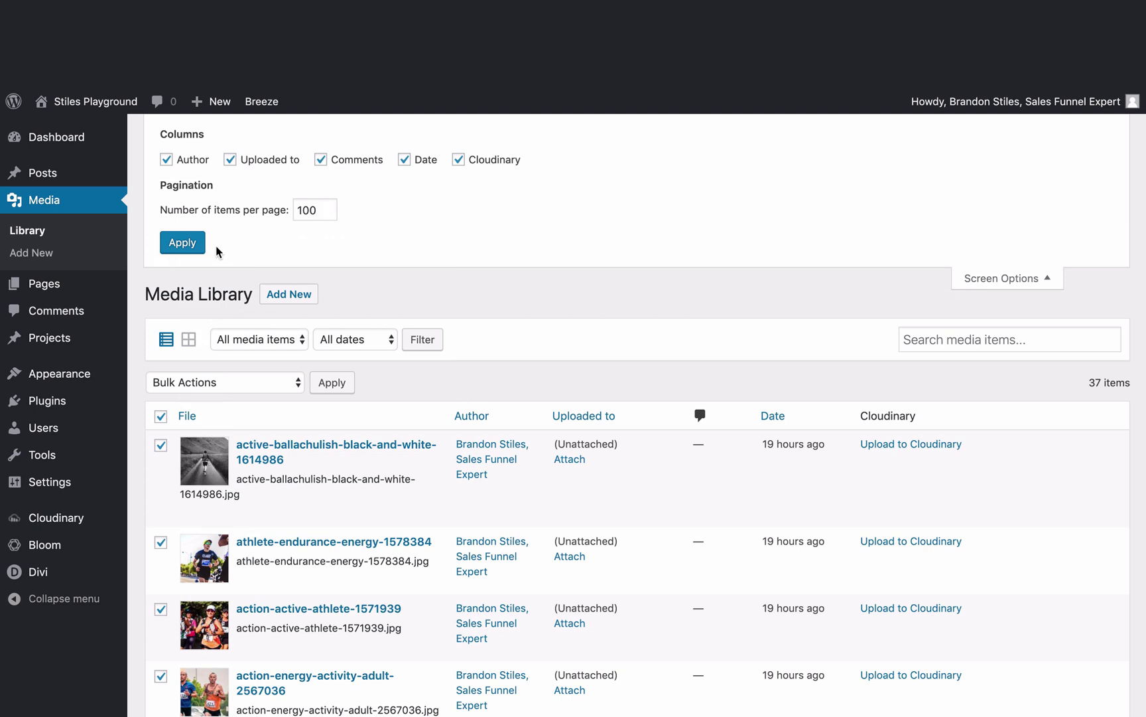
left_click(176, 247)
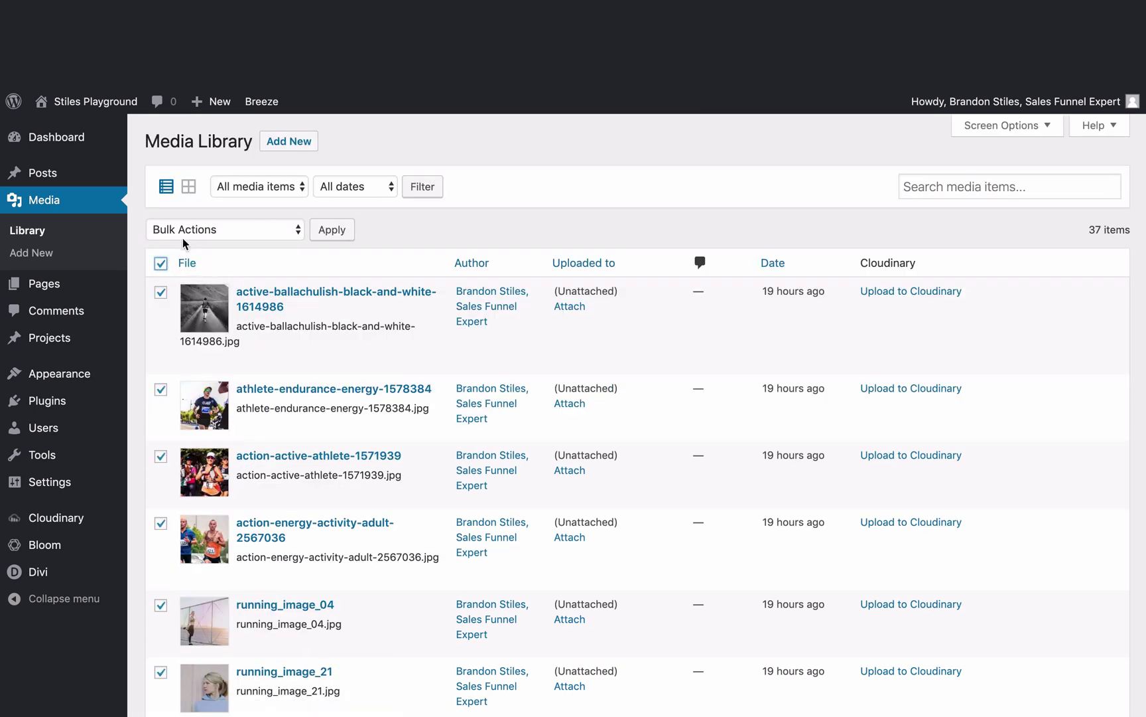
- Apply the Upload to Cloudinary bulk action to the selected media
left_click(187, 230)
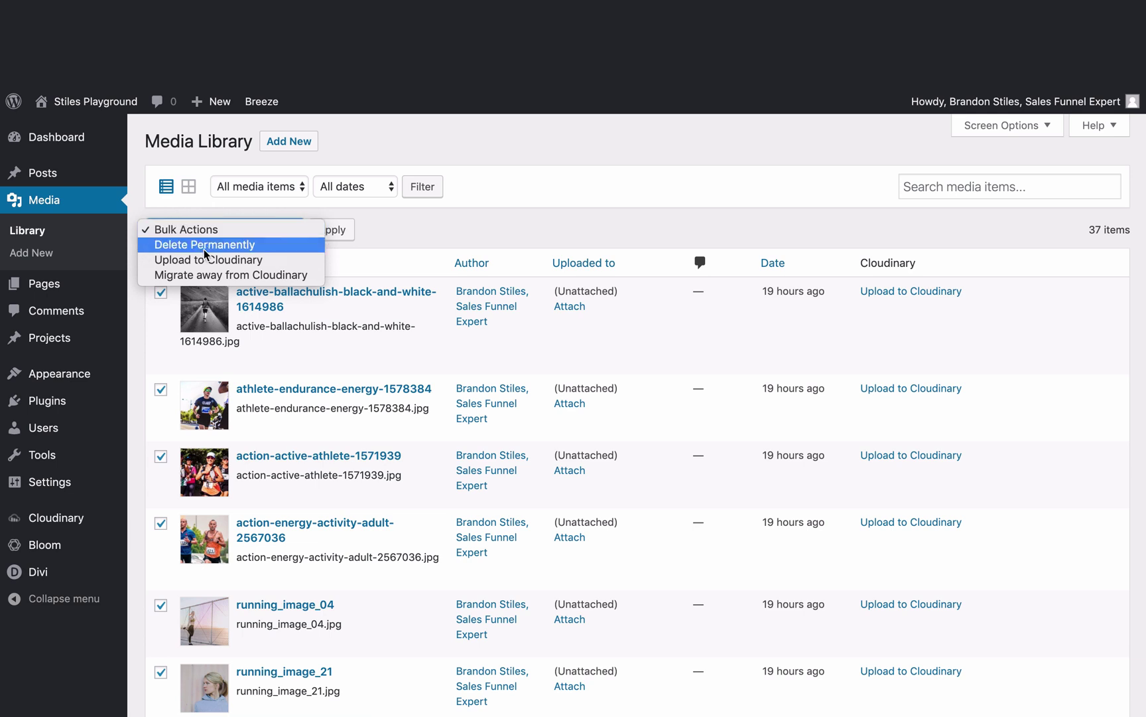
left_click(204, 260)
left_click(332, 231)
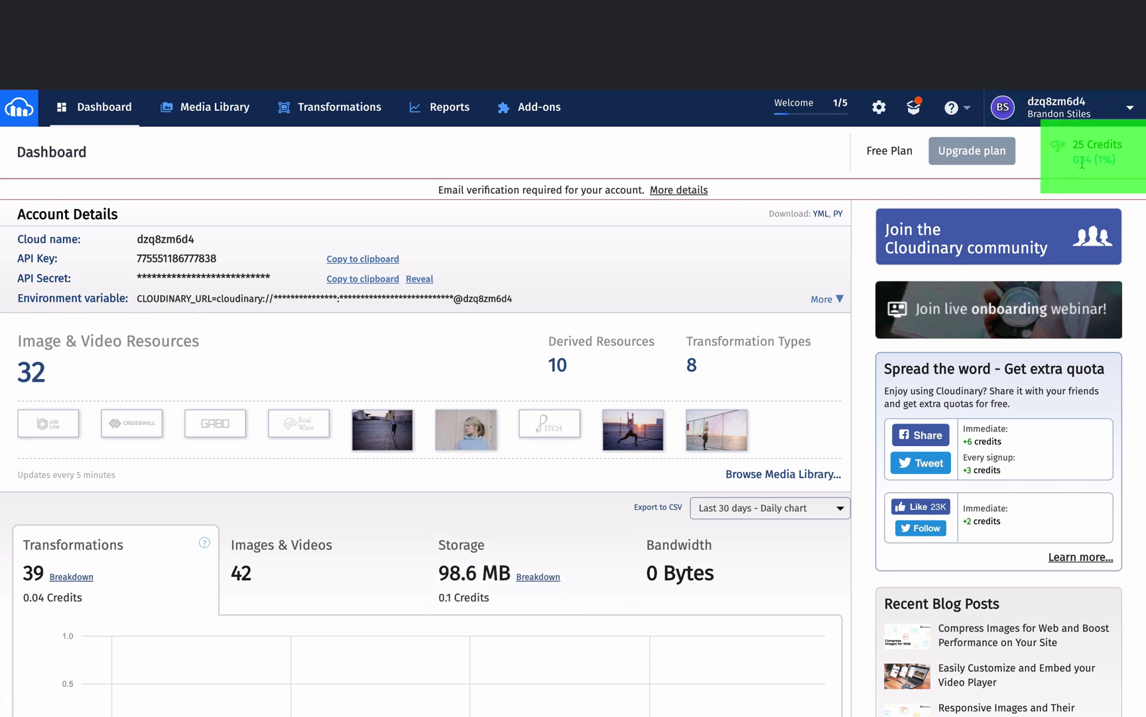
- Open the Upgrade plan options from the Cloudinary dashboard
mouse_move(1084, 161)
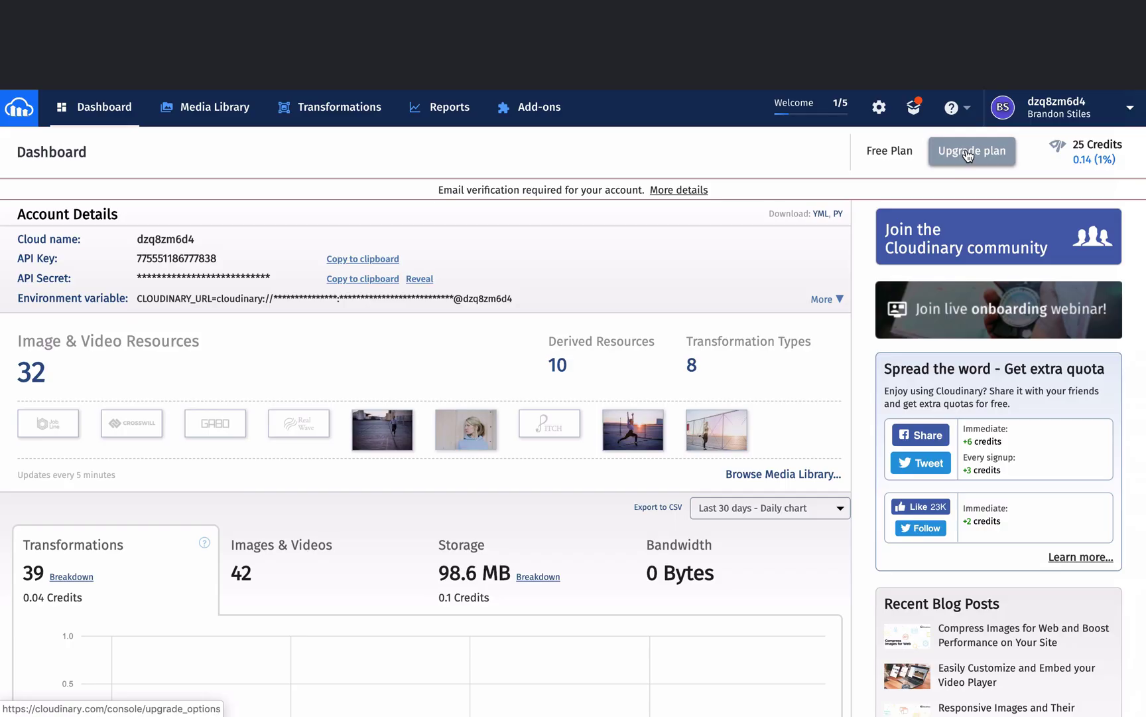
left_click(969, 154)
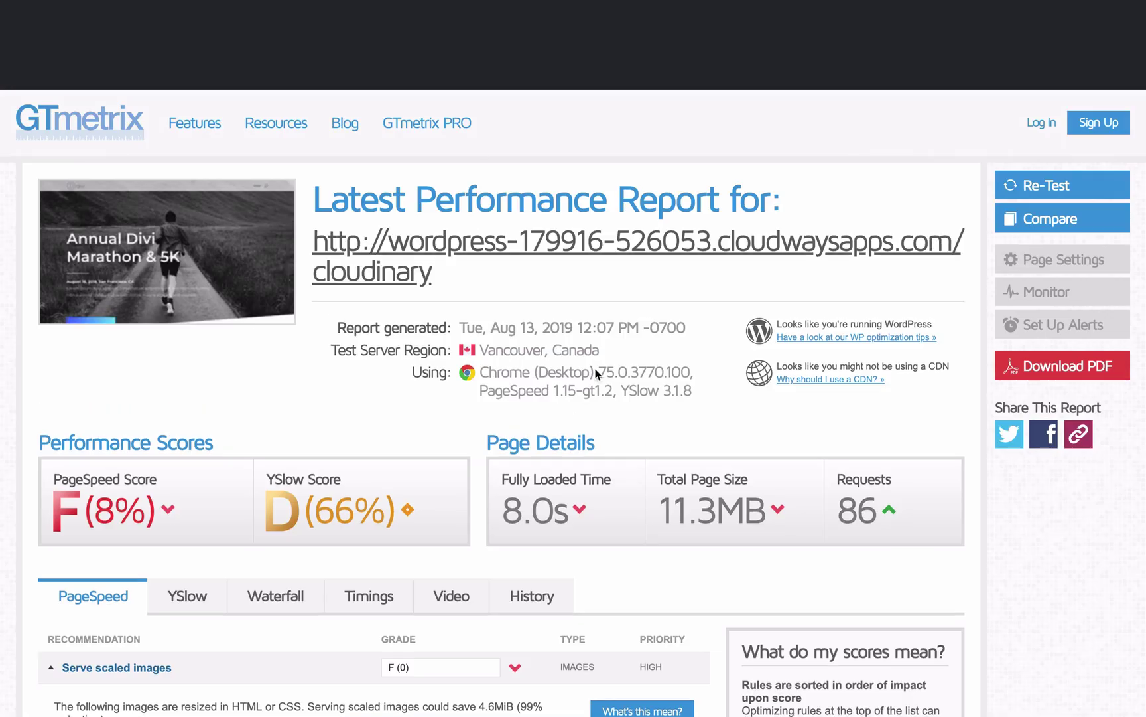
- Re-test the site's cloudinary page in GTmetrix
left_click(1069, 189)
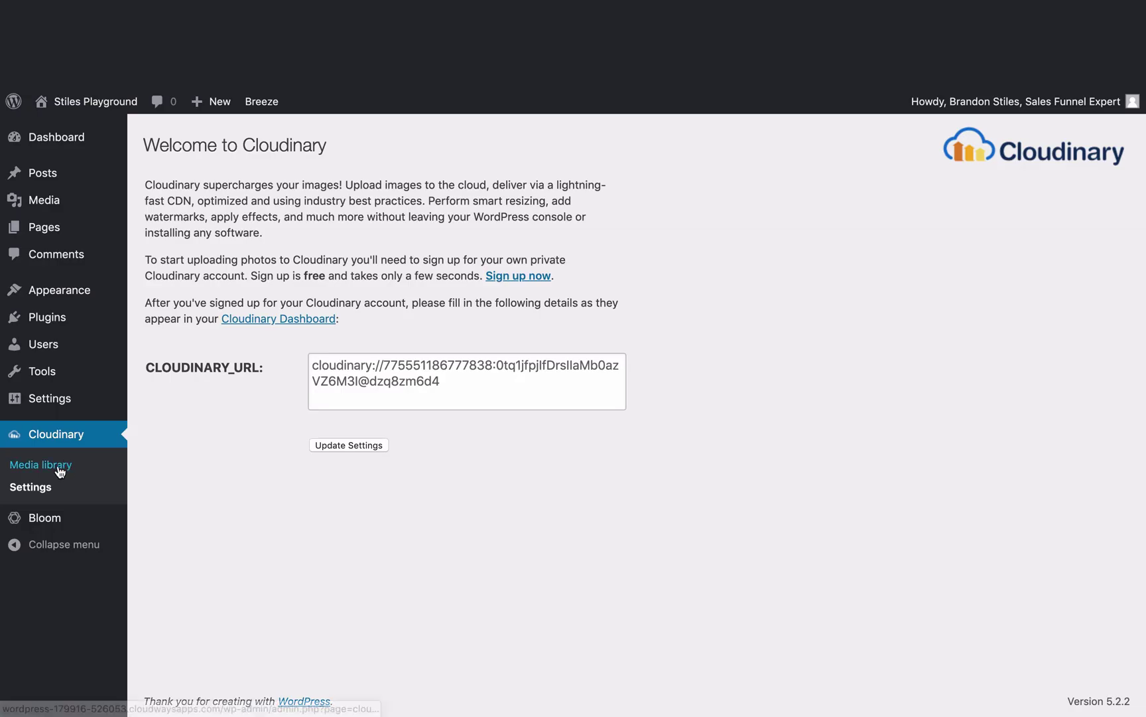
- Open running_image_01 from the Cloudinary media library and scale it to 1920 × 880
left_click(60, 471)
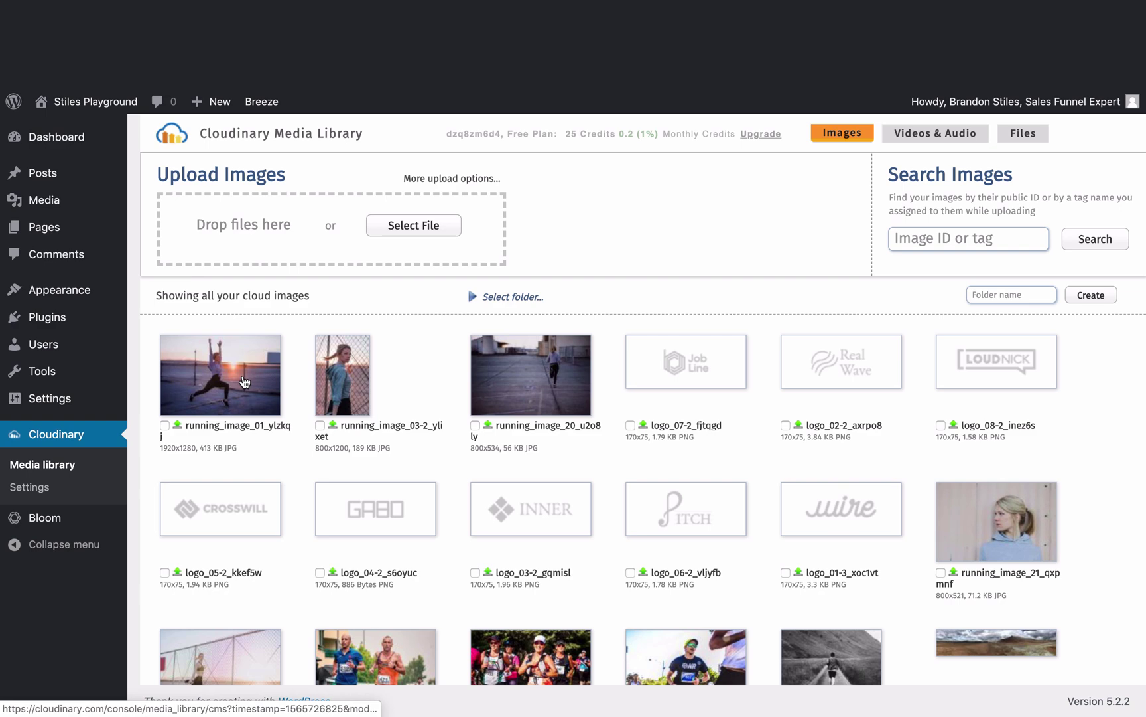
left_click(244, 381)
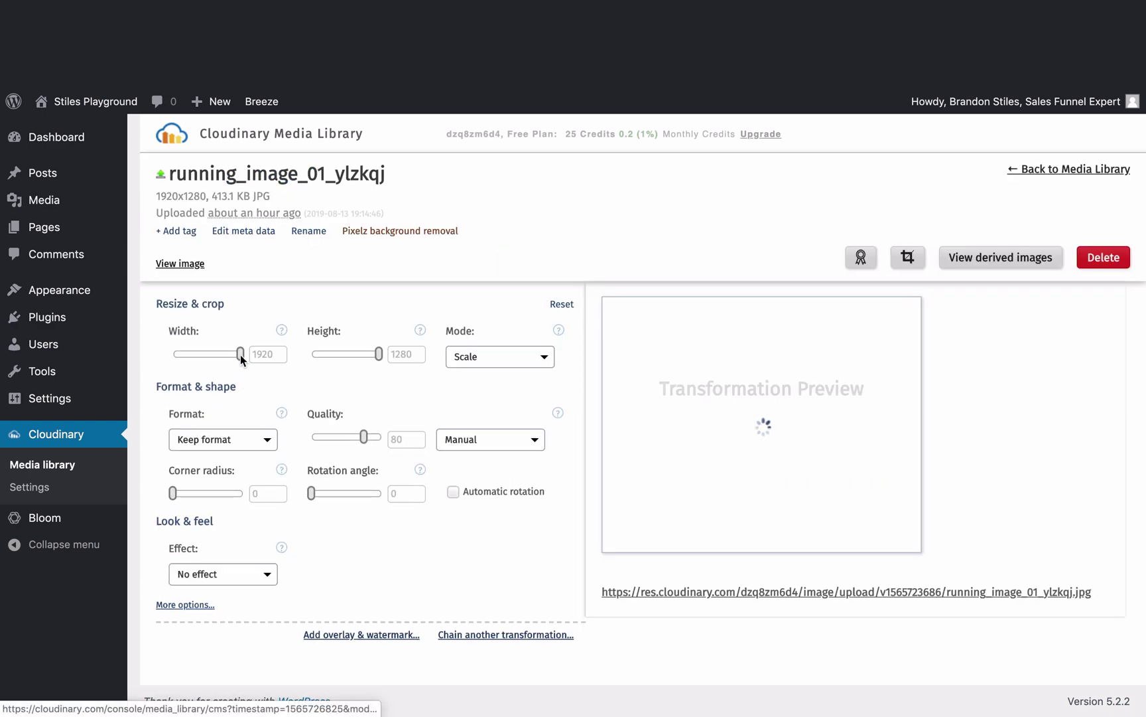
left_click_drag(240, 355, 334, 358)
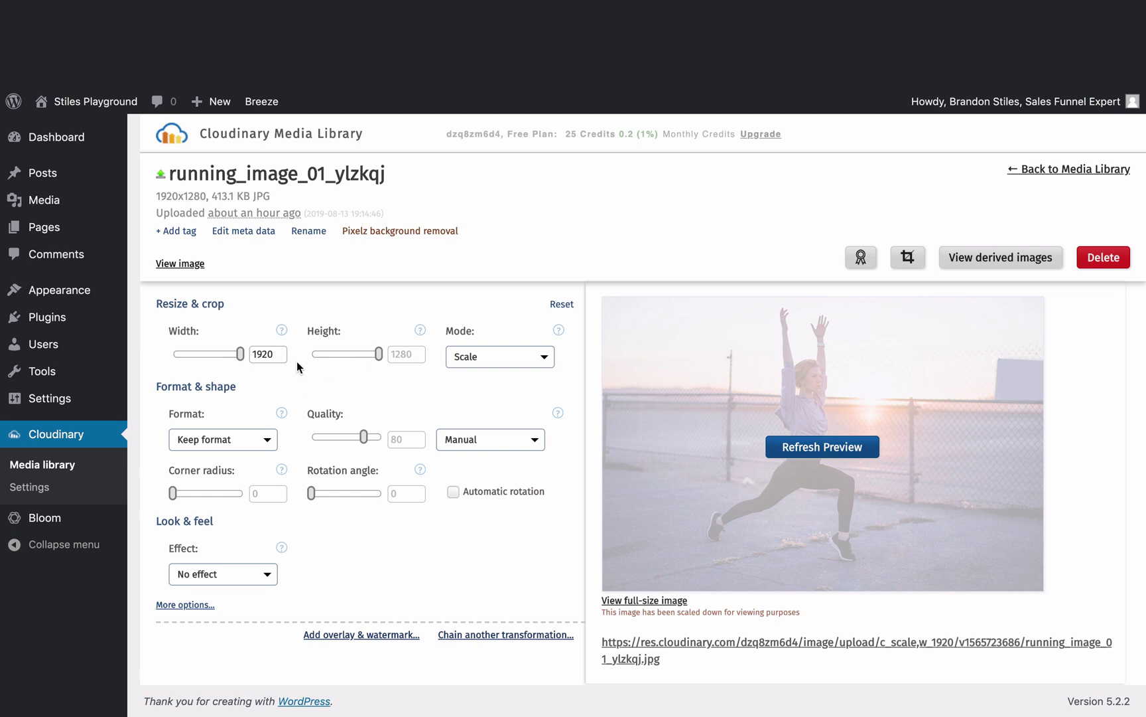
left_click_drag(376, 354, 349, 355)
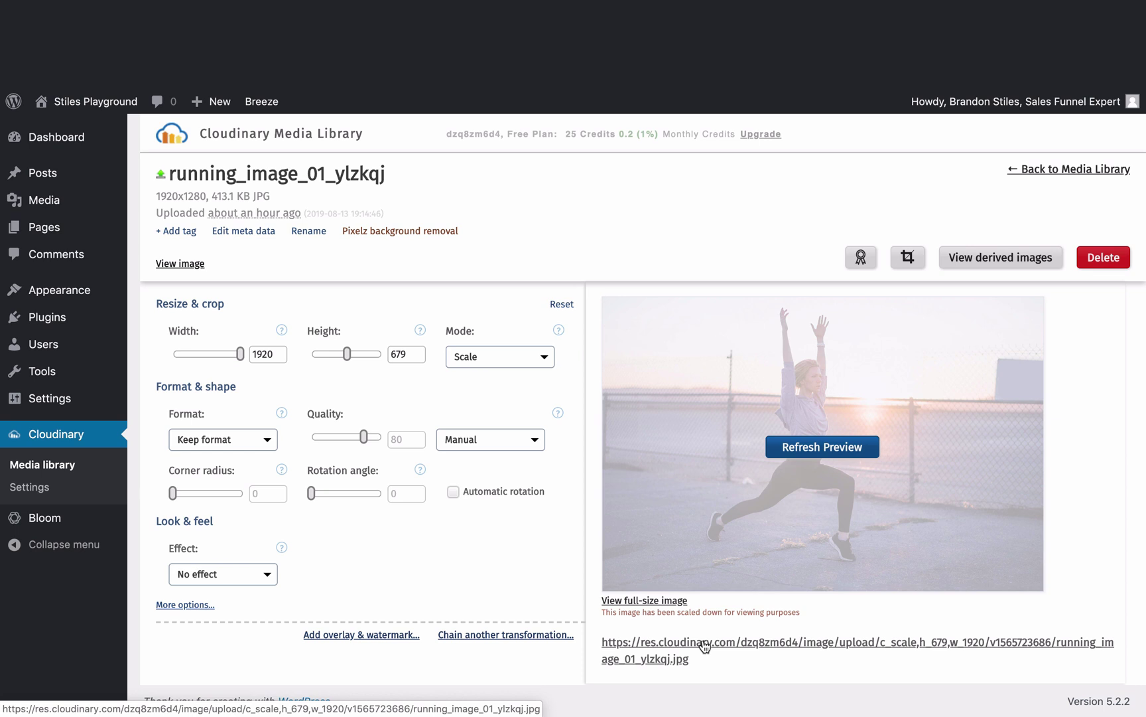
left_click_drag(346, 355, 362, 358)
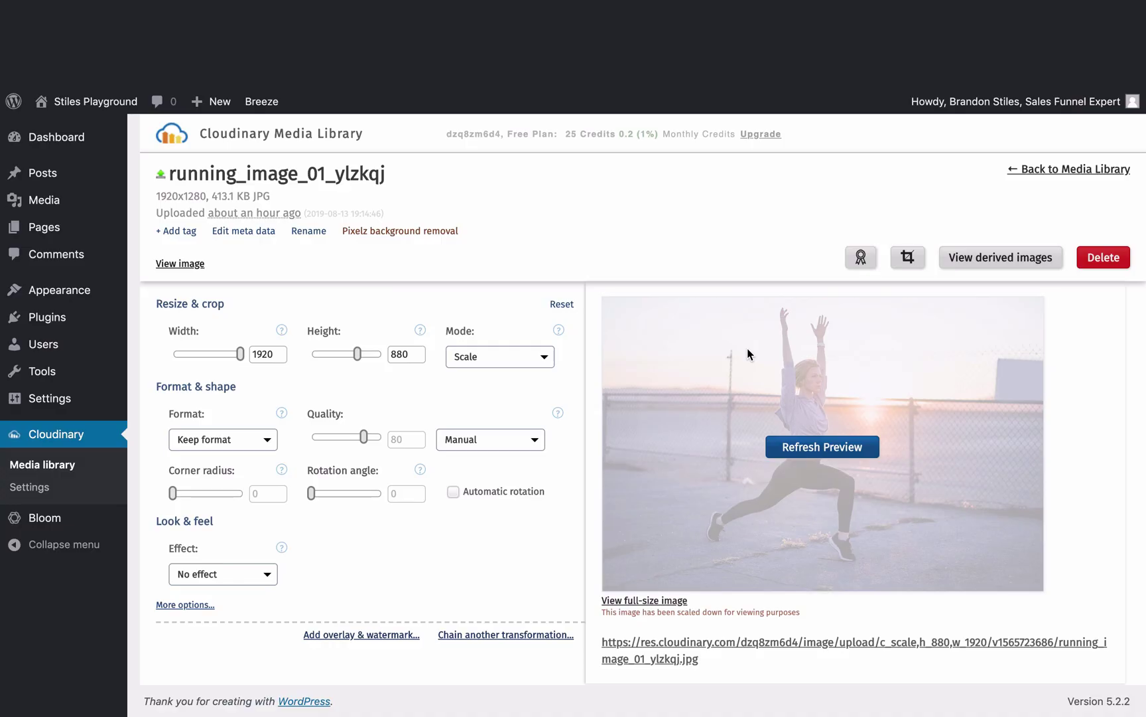
- Under More options, set opacity to 60 and zoom to 2.1, and choose the Artistic Filter Incognito effect
left_click(174, 605)
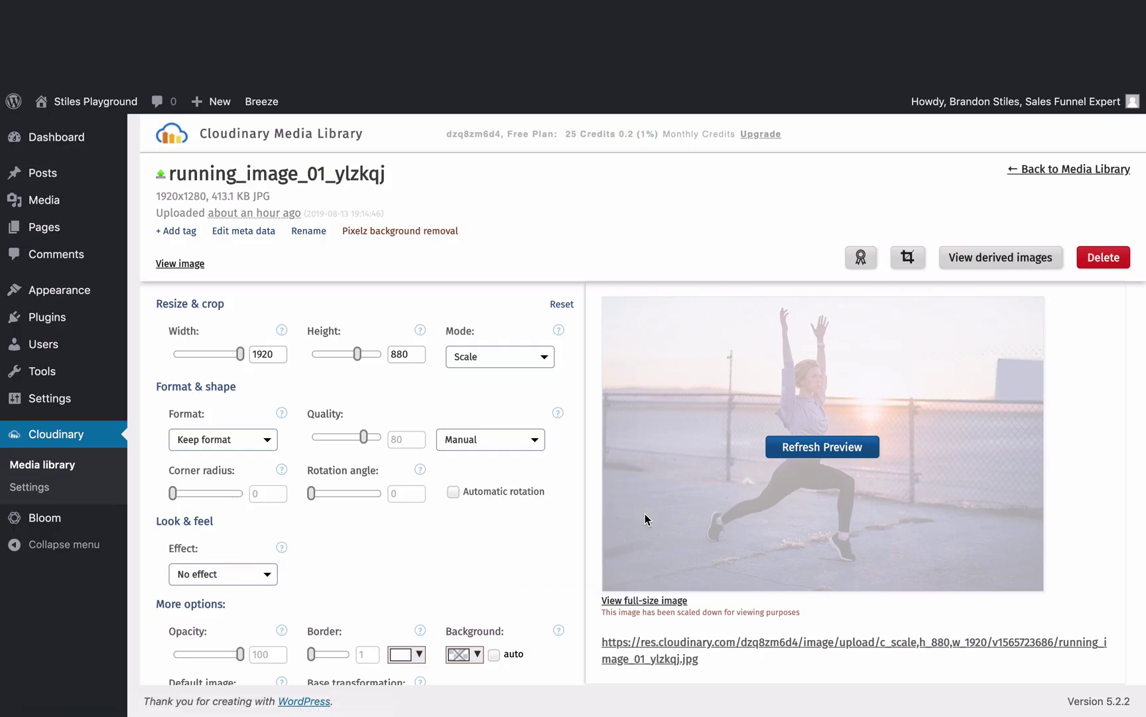
scroll(422, 558, "down", 5)
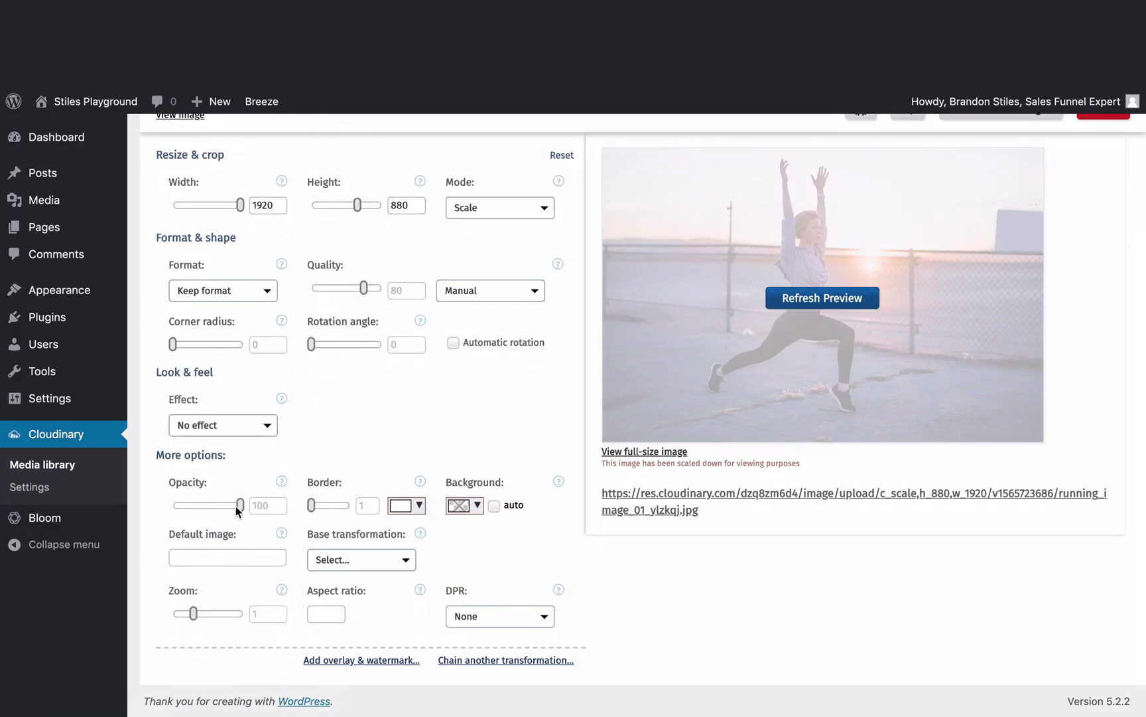
left_click_drag(235, 505, 214, 504)
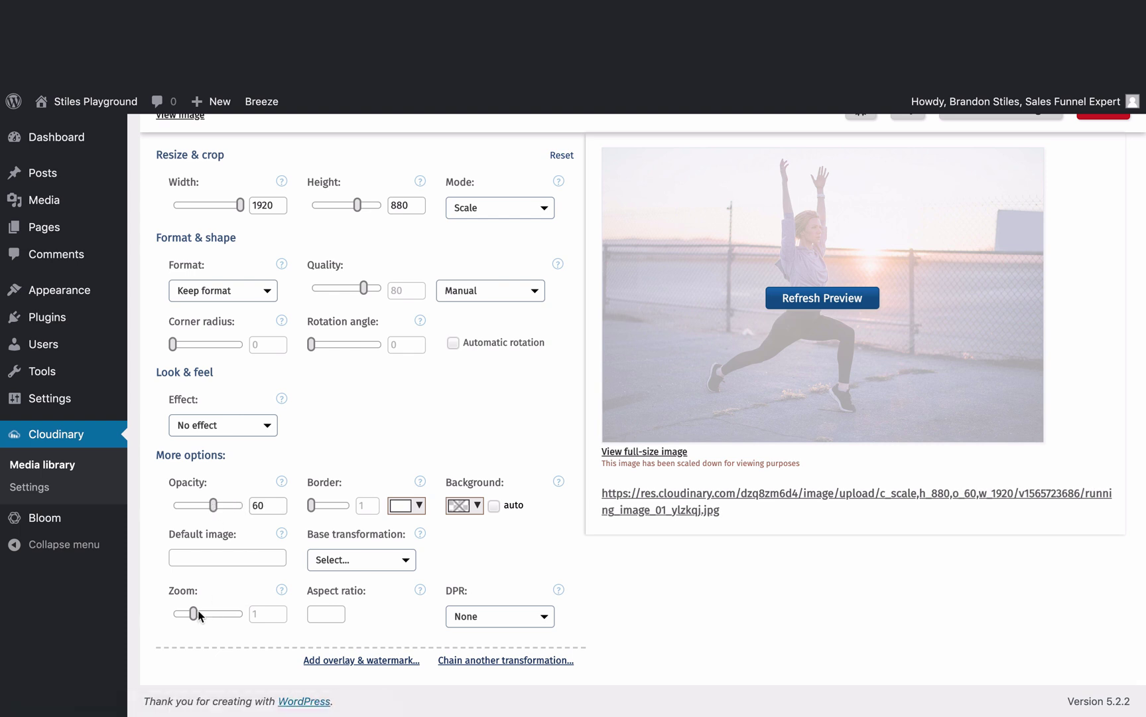
left_click_drag(196, 611, 219, 611)
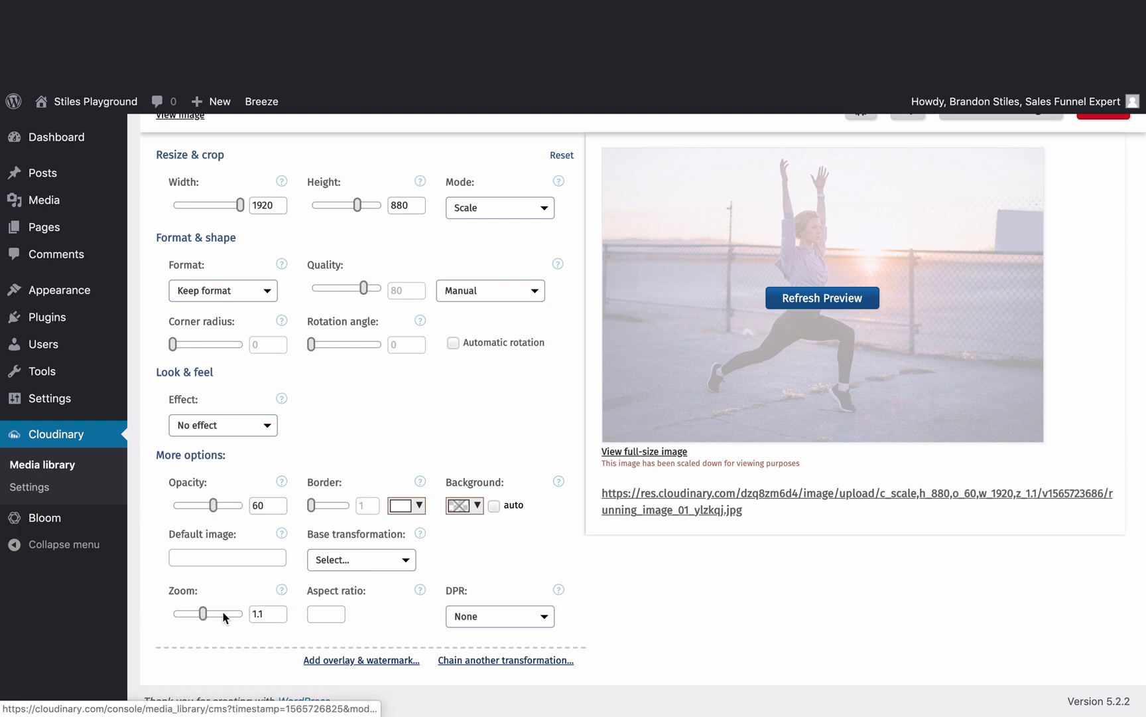
left_click(256, 425)
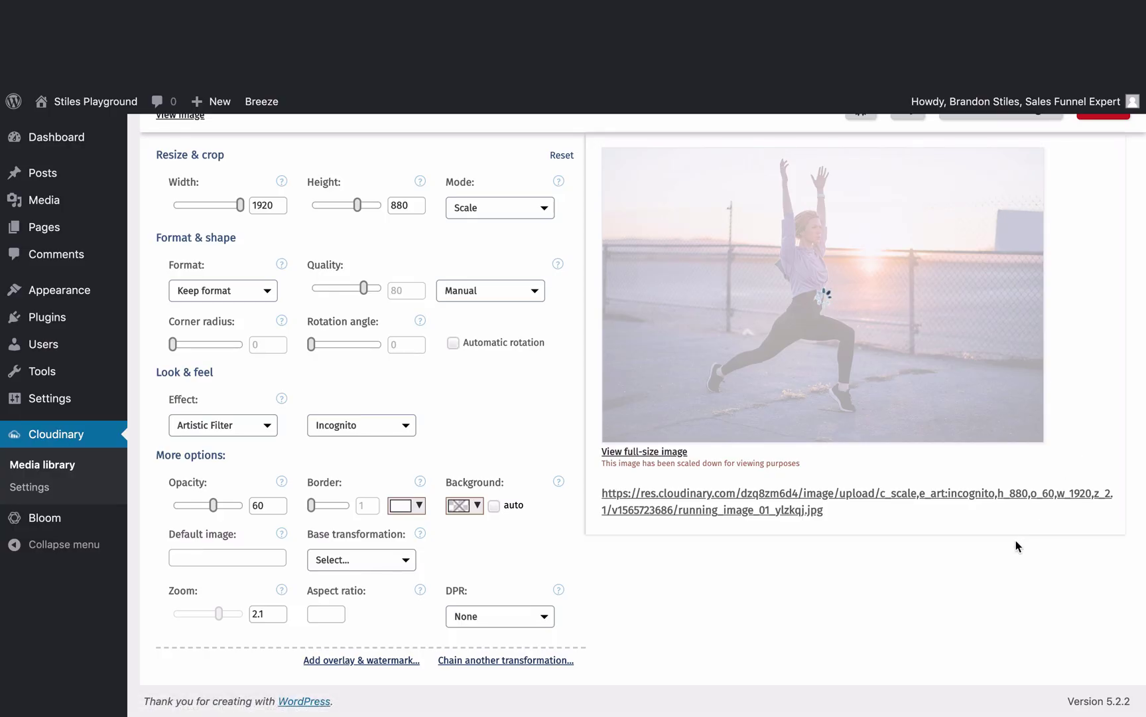
scroll(1019, 546, "up", 3)
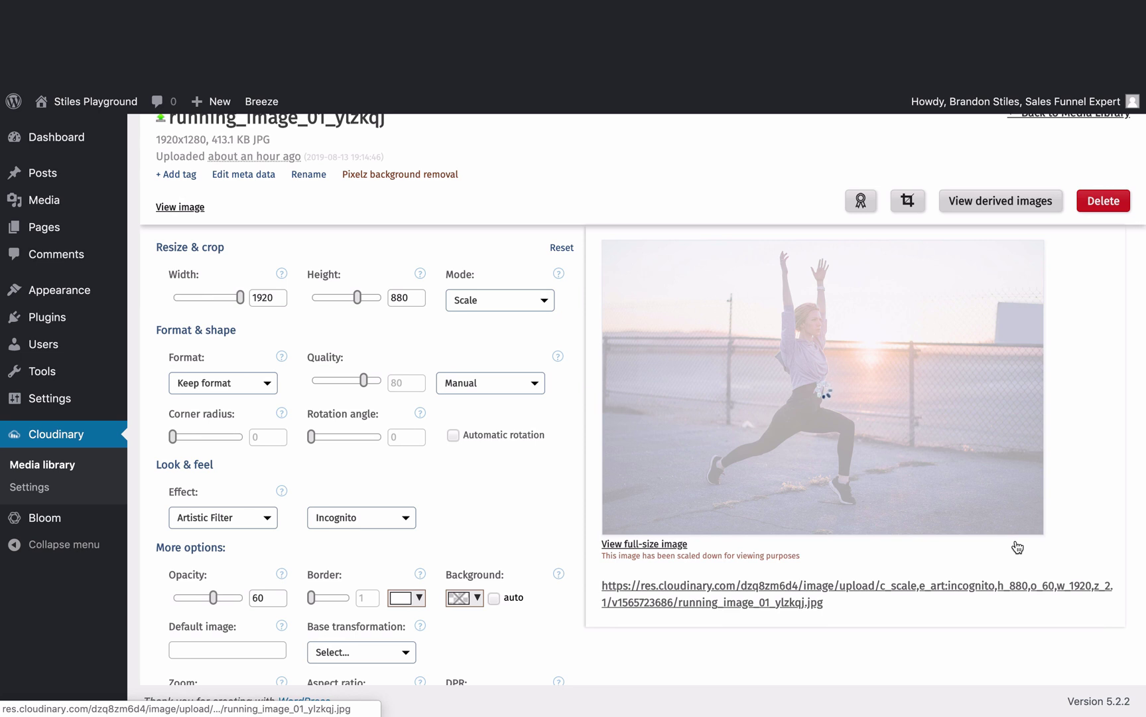